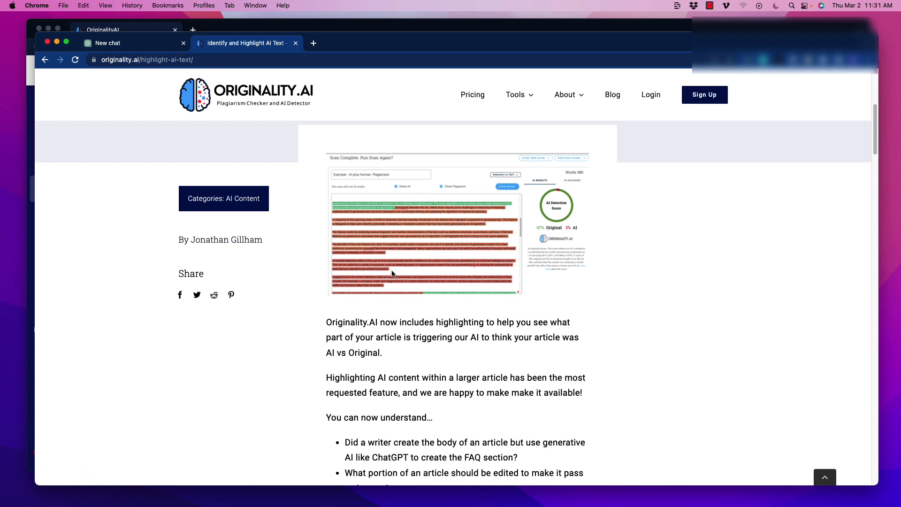
Read through the Originality.AI blog article on AI heat-map highlighting.
scroll(427, 275, "down", 2)
scroll(432, 249, "up", 7)
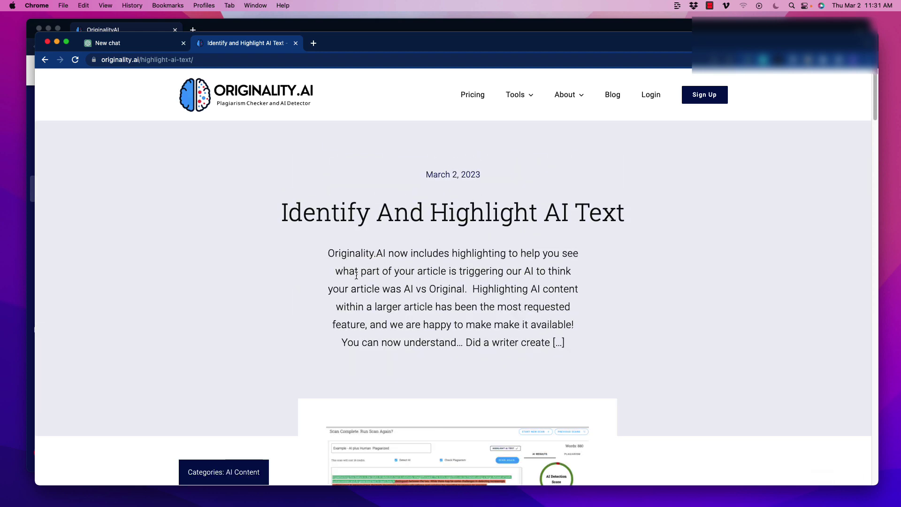
scroll(347, 275, "down", 5)
scroll(340, 278, "down", 4)
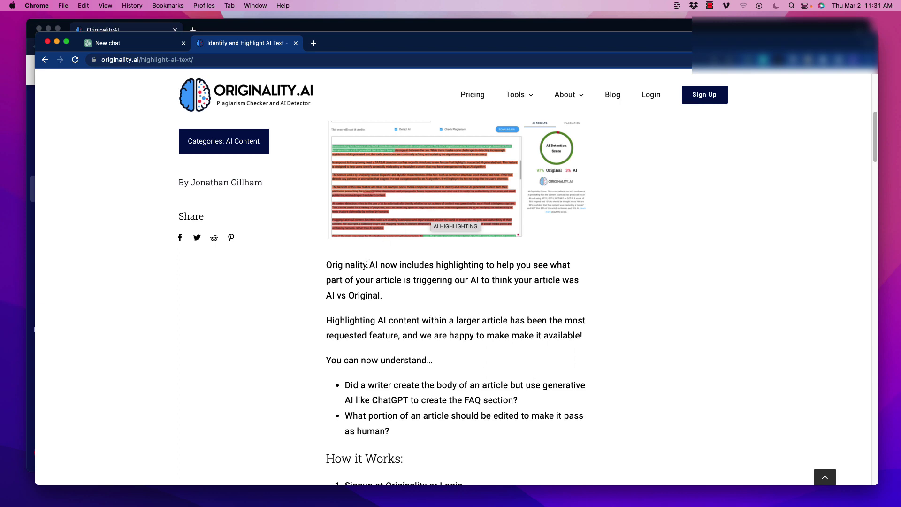
scroll(319, 308, "down", 10)
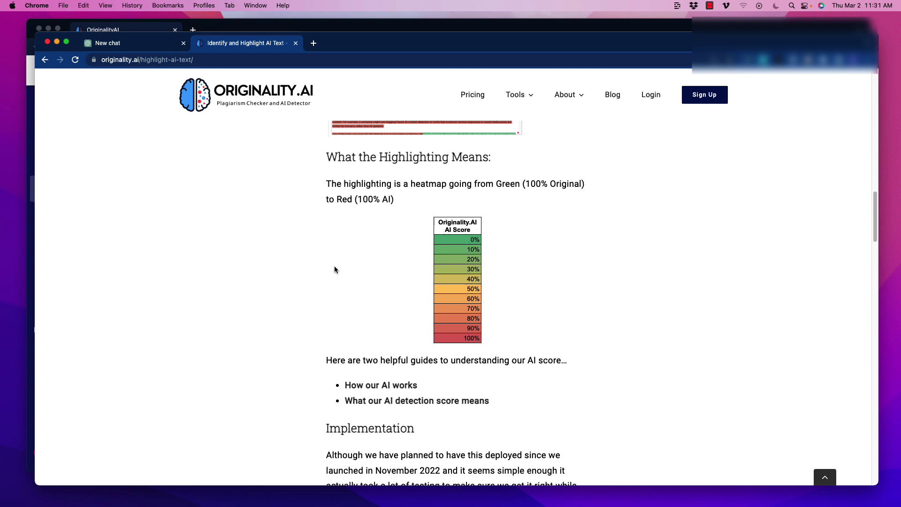
scroll(325, 258, "down", 5)
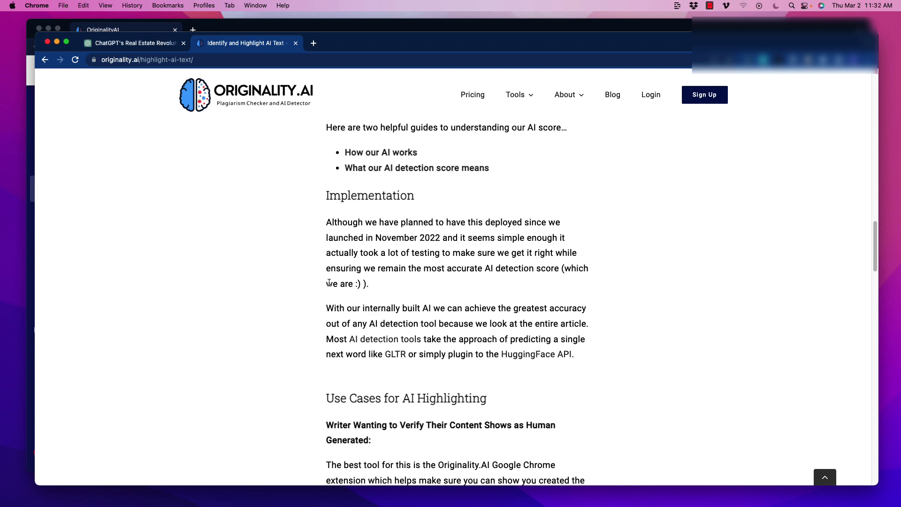
scroll(313, 284, "up", 1)
scroll(314, 284, "up", 10)
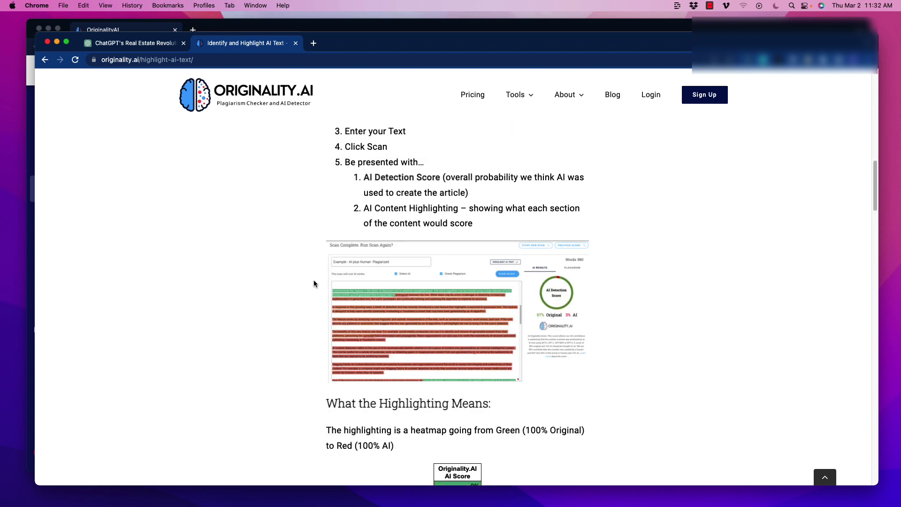
scroll(313, 284, "up", 4)
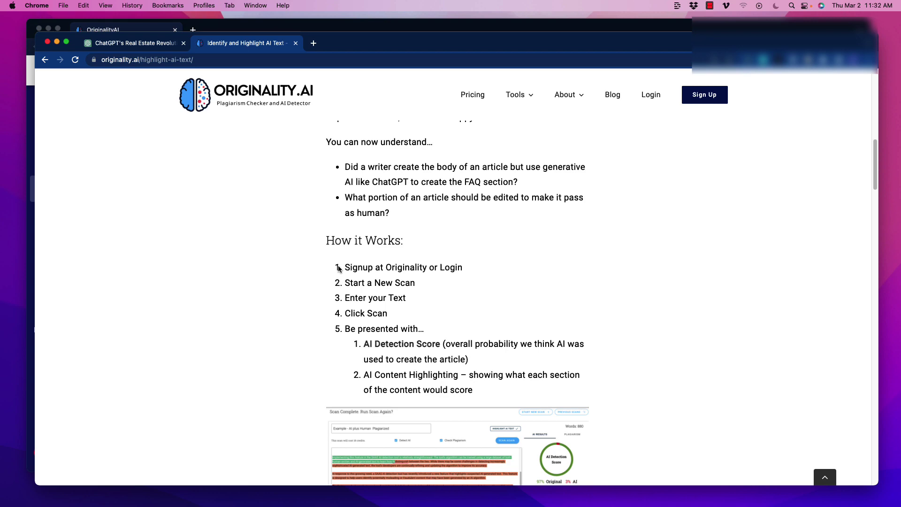
scroll(339, 269, "down", 10)
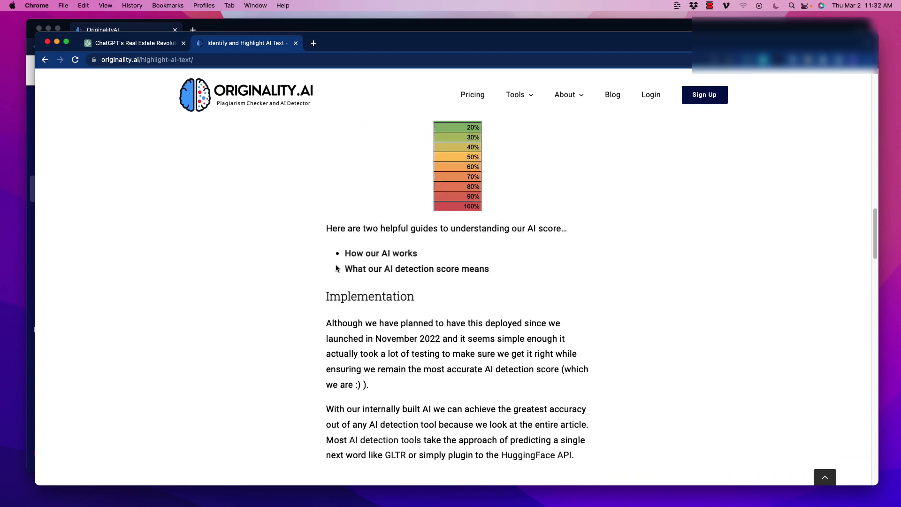
scroll(324, 265, "down", 2)
scroll(317, 266, "down", 2)
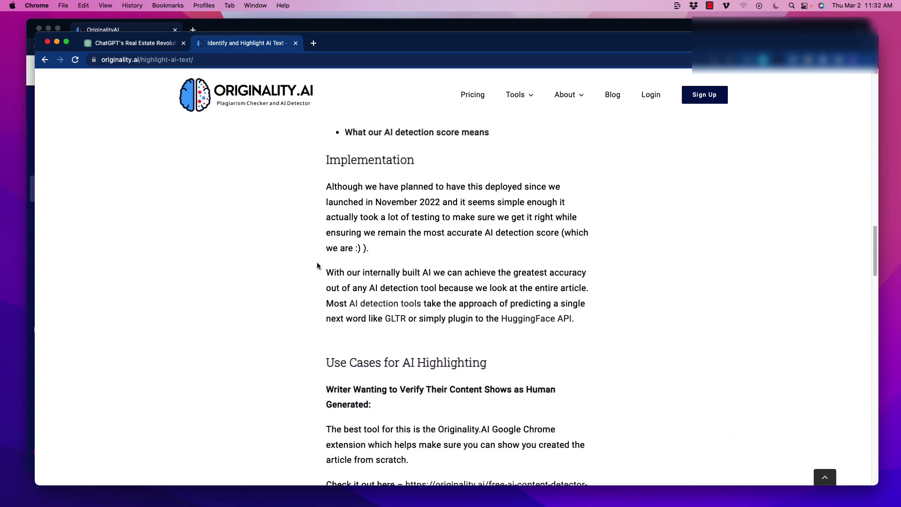
scroll(317, 265, "down", 3)
scroll(312, 267, "down", 4)
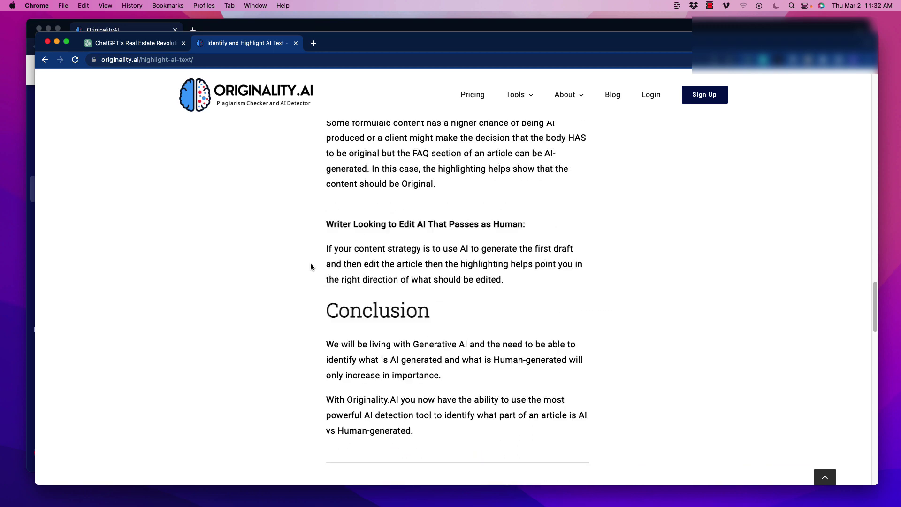
scroll(305, 257, "down", 1)
scroll(302, 243, "up", 8)
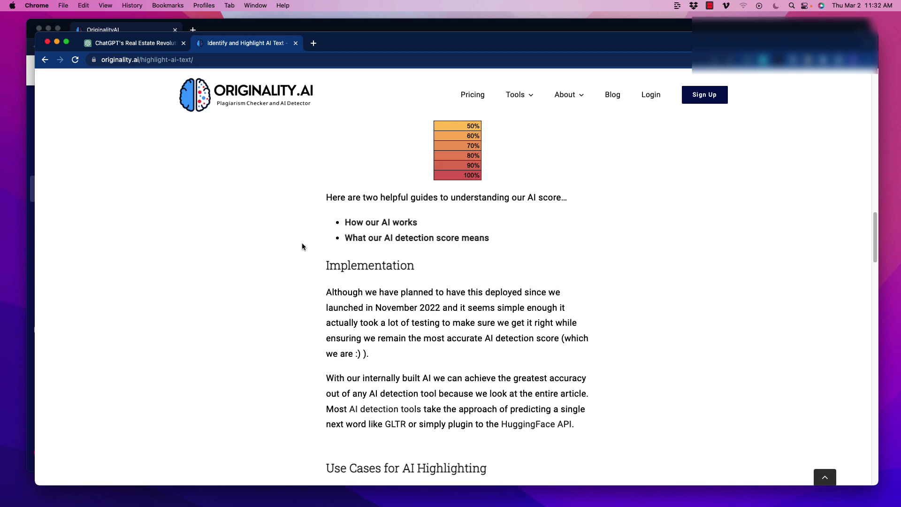
scroll(302, 243, "up", 5)
In ChatGPT, find and reopen the real estate article conversation.
left_click(147, 46)
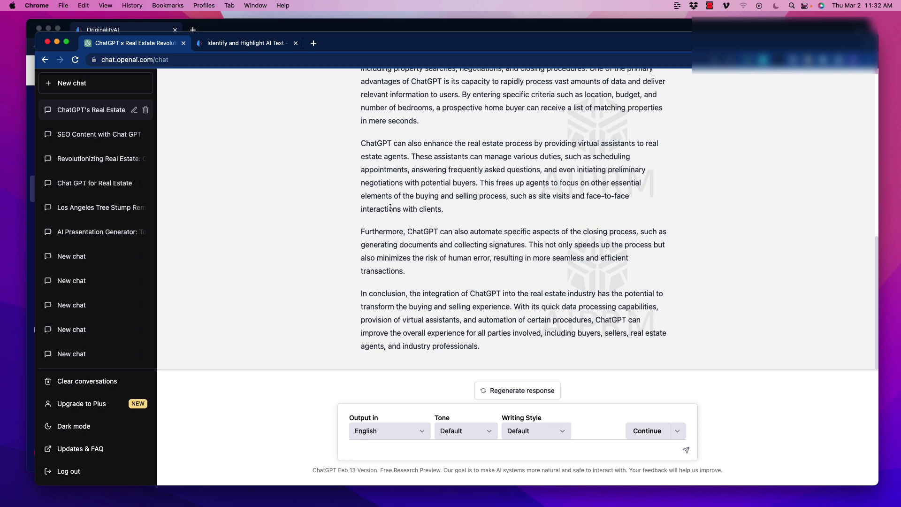
scroll(390, 207, "up", 15)
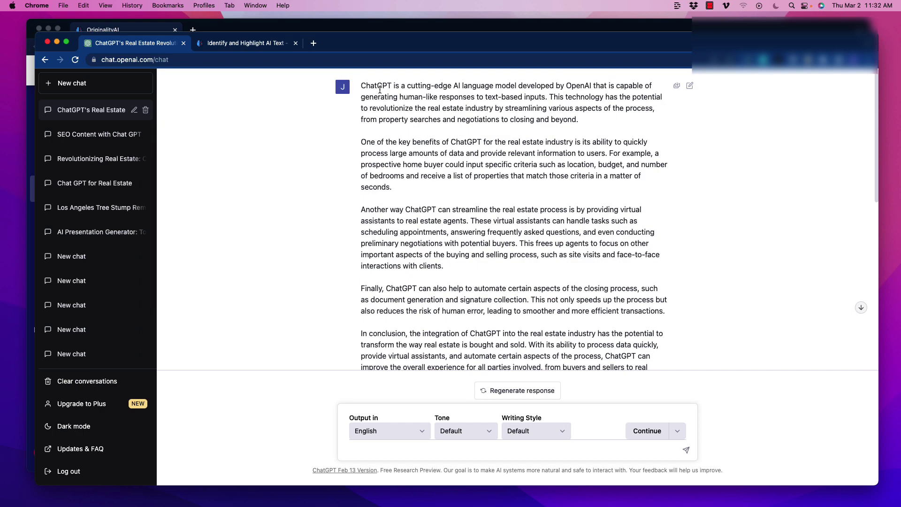
scroll(470, 219, "down", 4)
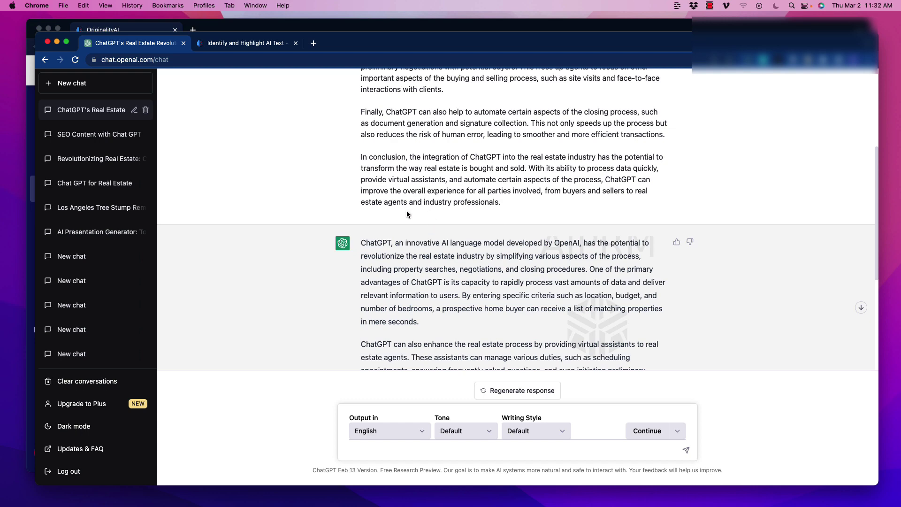
scroll(406, 212, "down", 1)
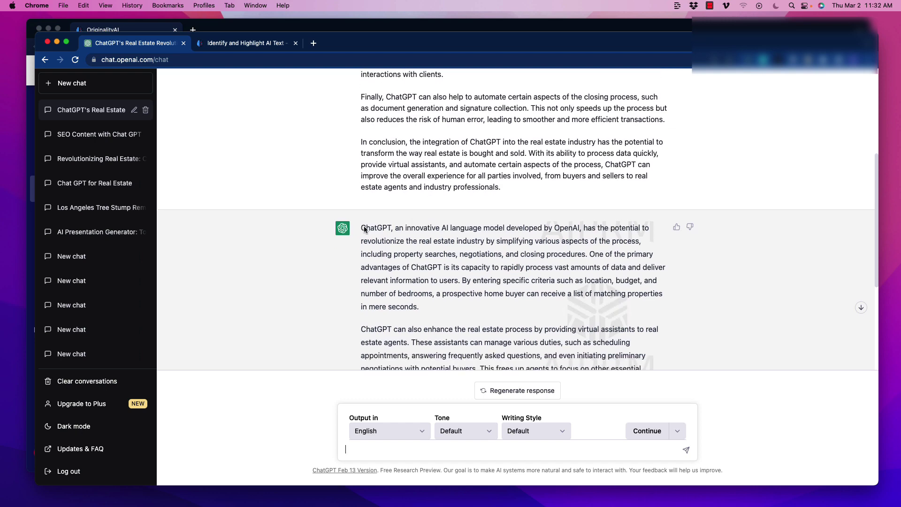
left_click(89, 85)
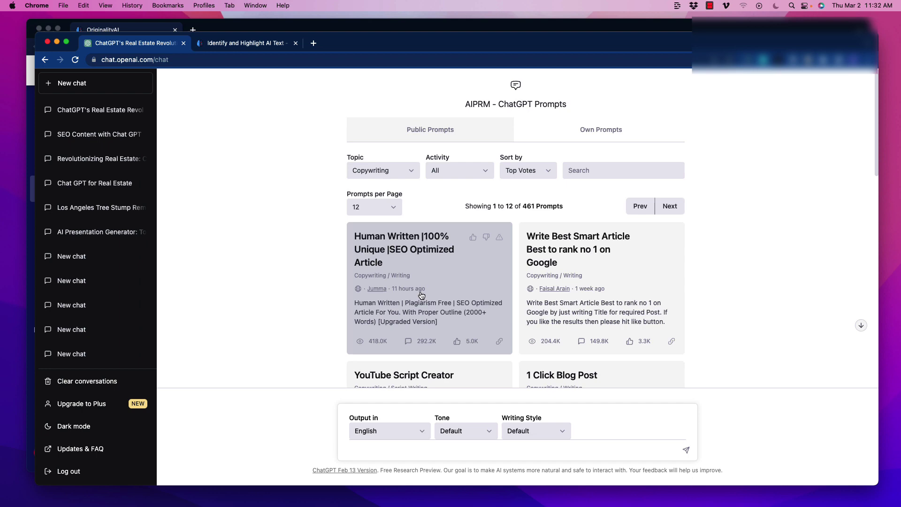
scroll(320, 266, "down", 10)
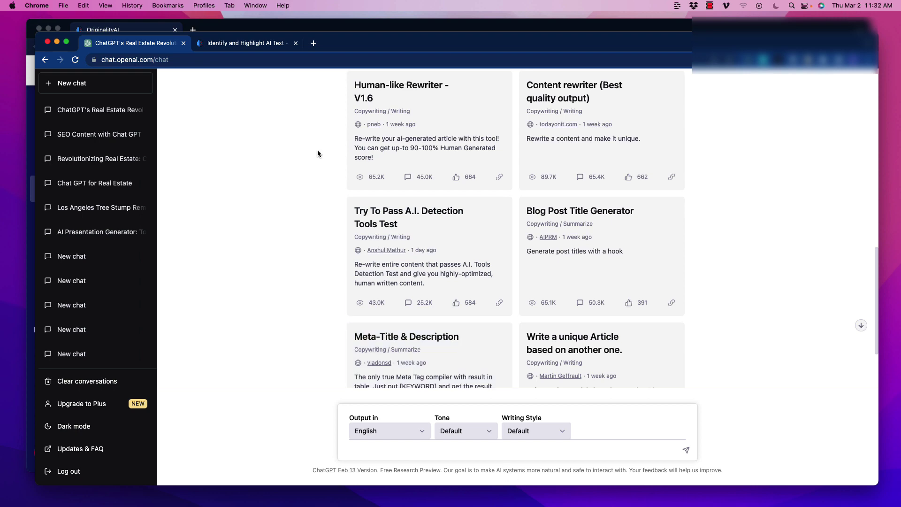
left_click(100, 112)
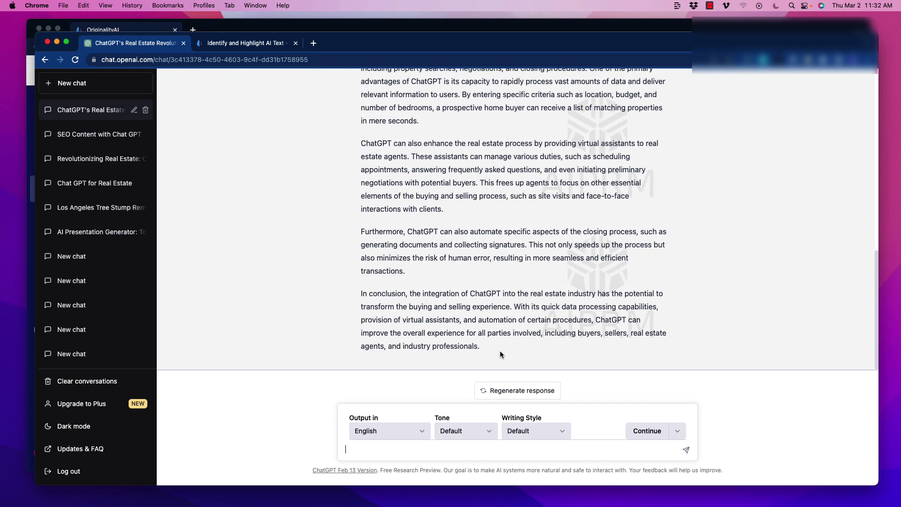
Copy the entire real estate article reply and go back to the Originality.AI blog.
left_click_drag(500, 351, 360, 249)
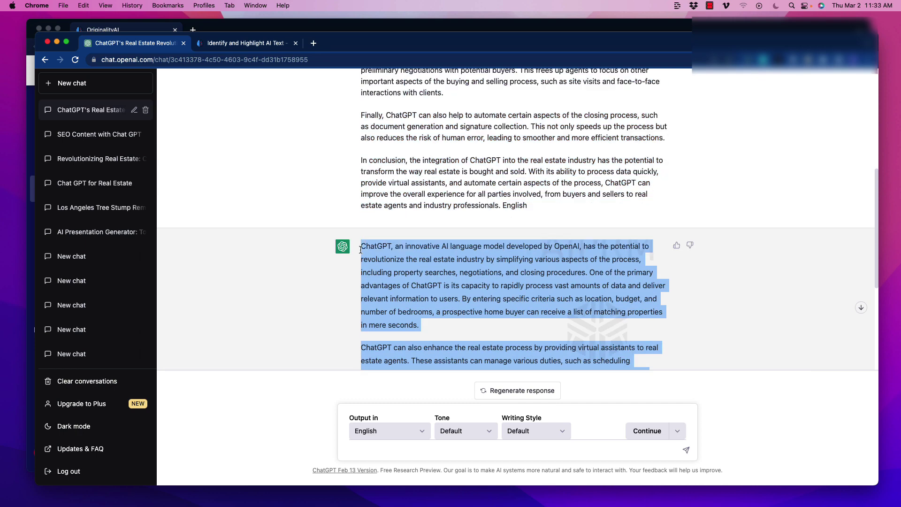
right_click(410, 262)
left_click(426, 287)
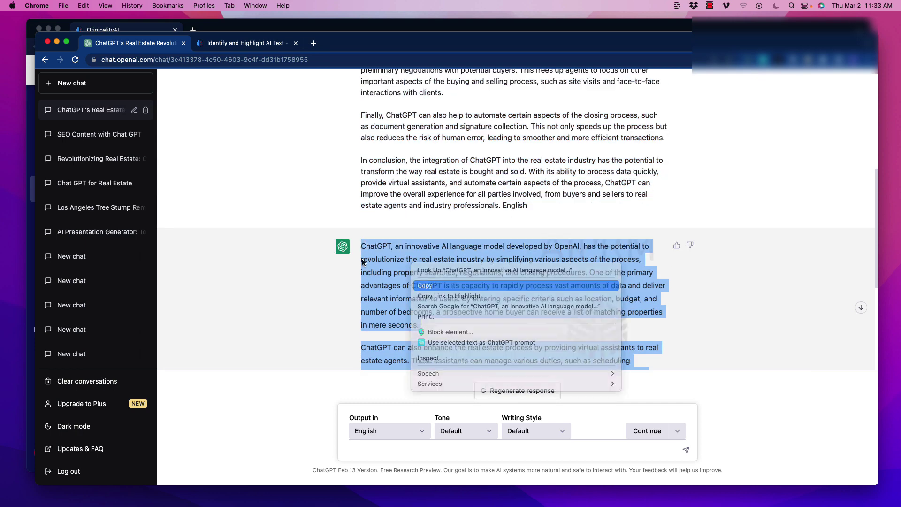
left_click(209, 45)
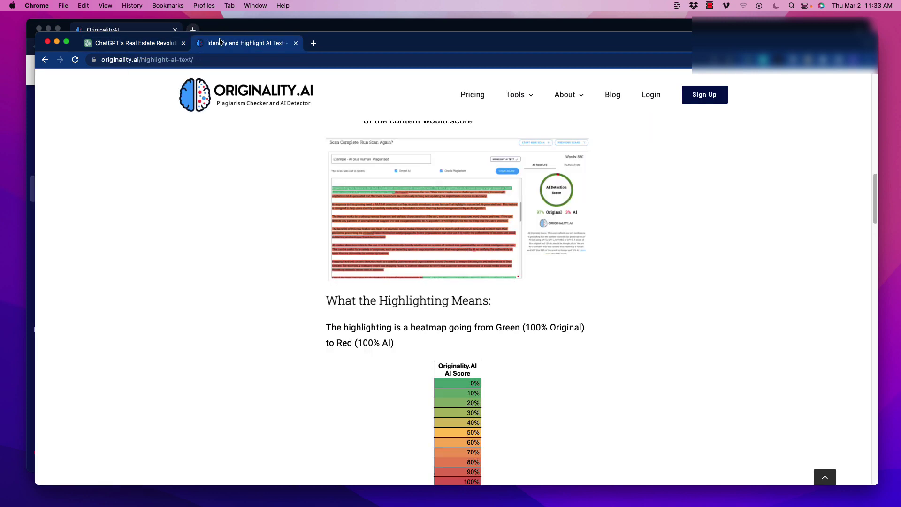
Paste the 236-word real estate article into a new scan with Check Plagiarism off, costing 2 credits.
left_click(370, 27)
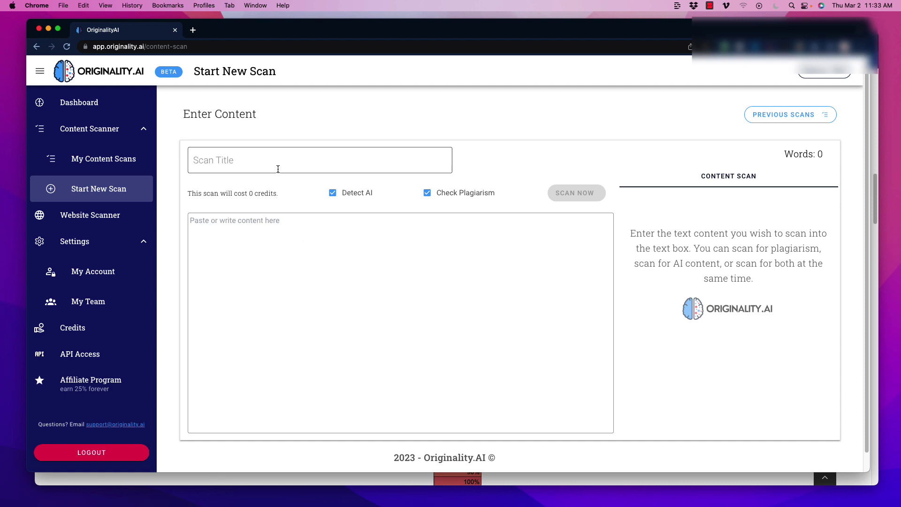
left_click(275, 264)
key("super+v")
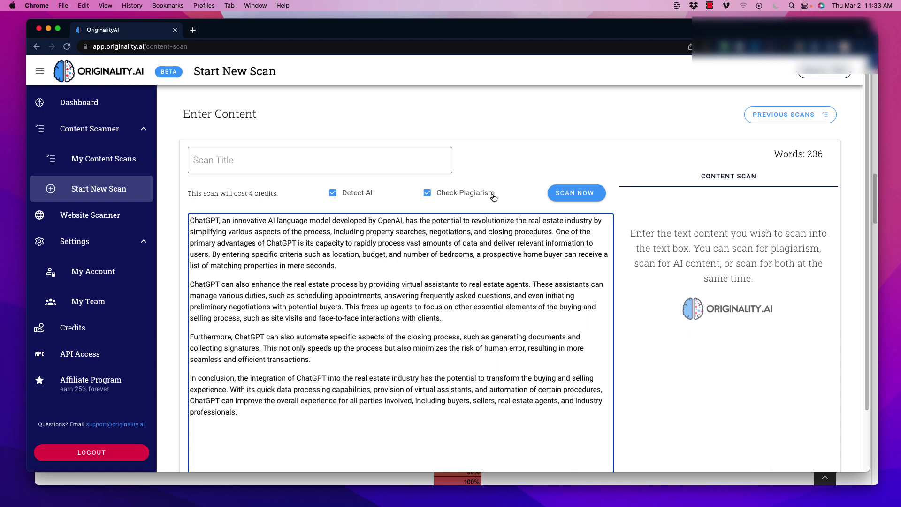
left_click(426, 193)
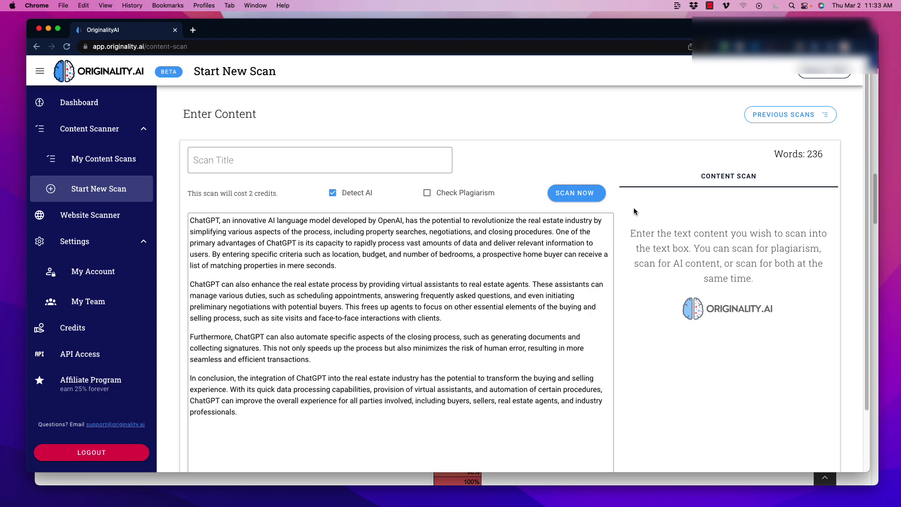
Run the AI scan, which scores the article 14% Original / 86% AI, then return to the blog window.
left_click(579, 193)
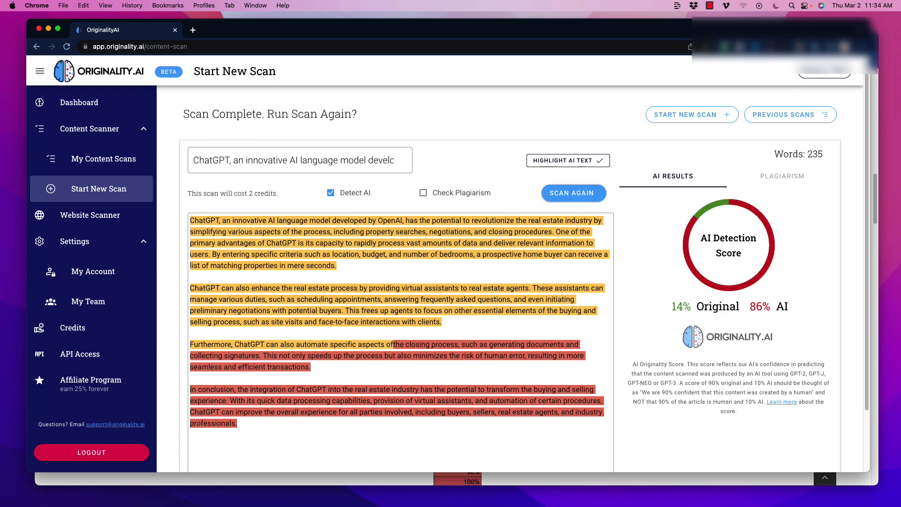
left_click(878, 44)
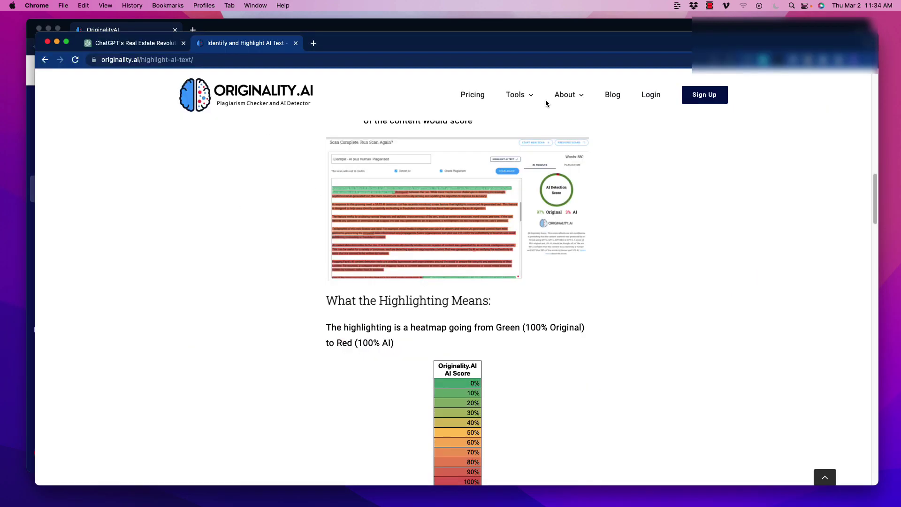
Open a new ChatGPT chat and browse the prompt library, including Human-like Rewriter - V1.6.
left_click(143, 42)
left_click(99, 88)
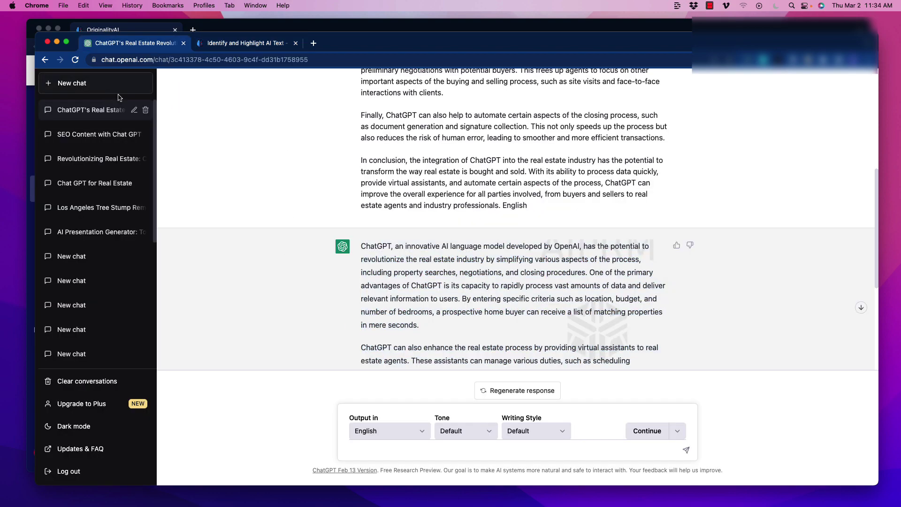
scroll(388, 275, "down", 10)
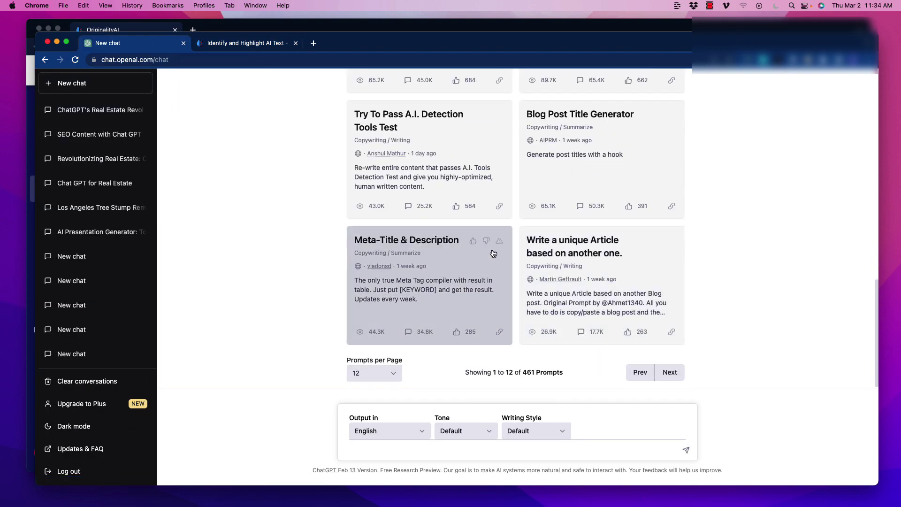
scroll(493, 253, "up", 4)
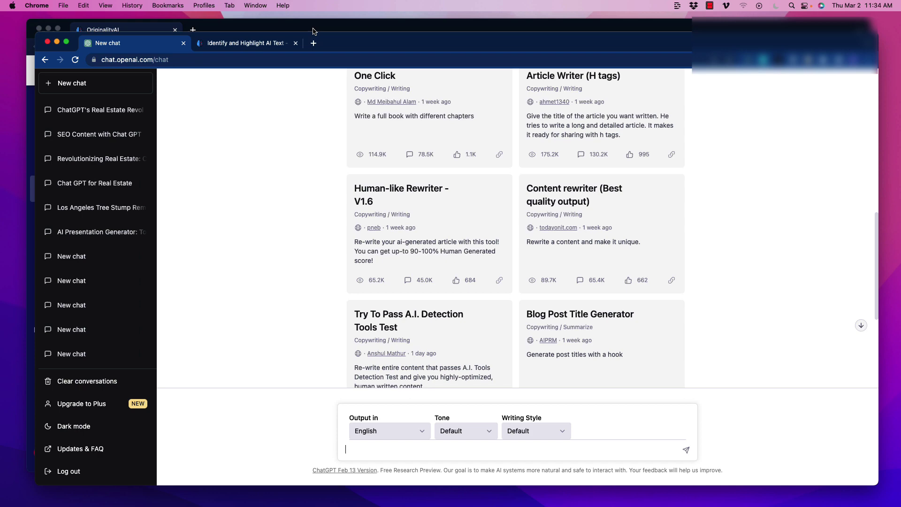
Return to the scan results and highlight the word Original beside the 14% score.
left_click(259, 29)
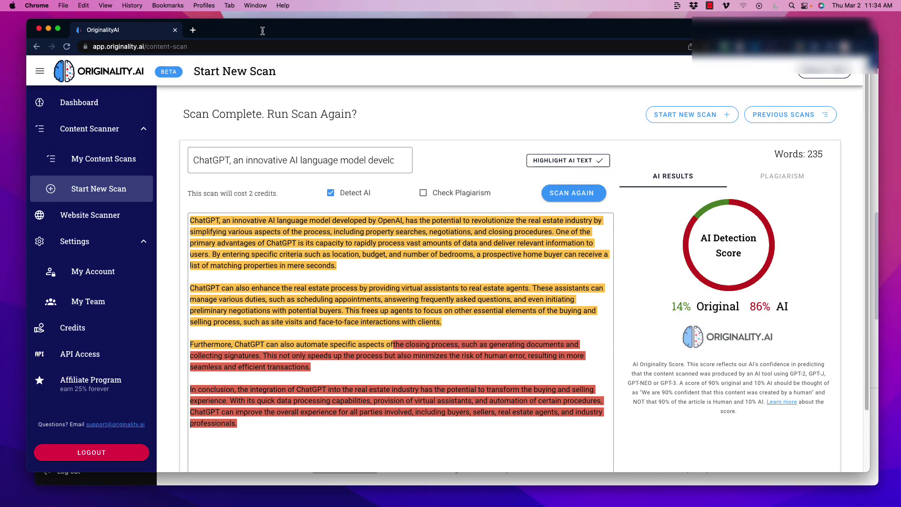
scroll(397, 262, "down", 2)
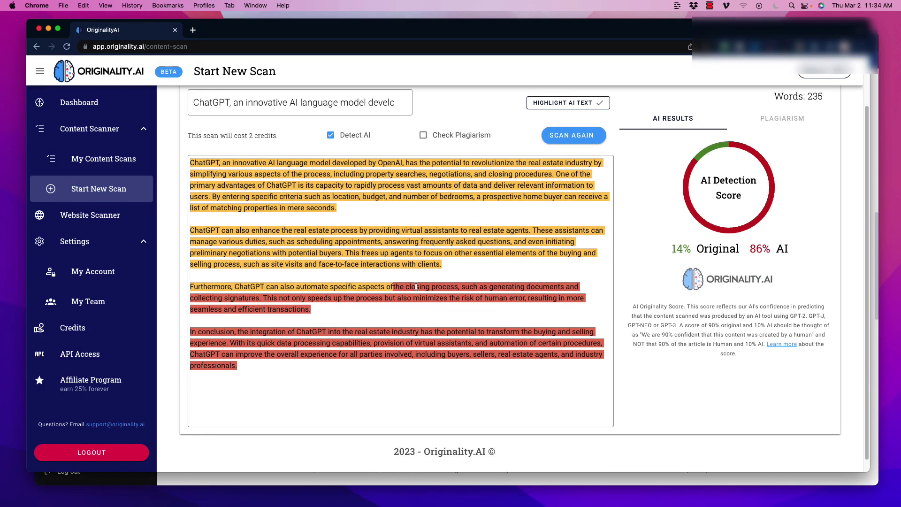
scroll(456, 305, "up", 2)
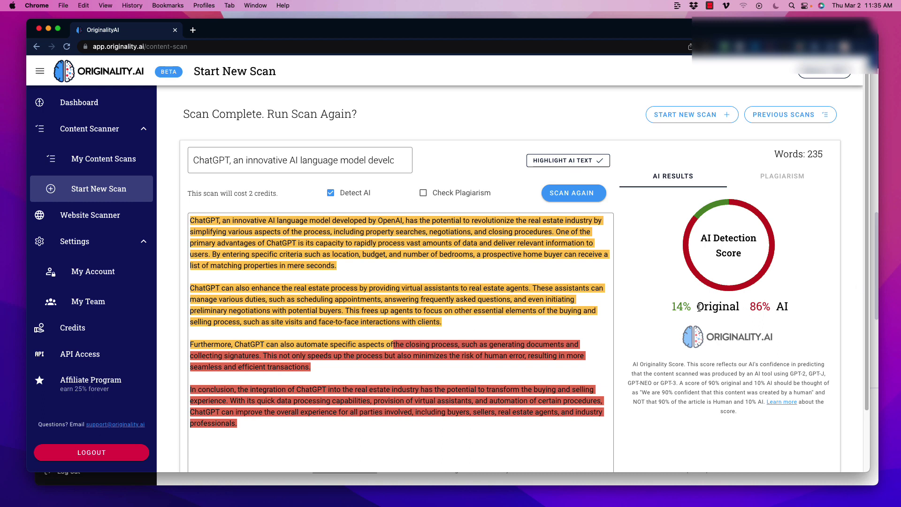
left_click_drag(698, 307, 751, 306)
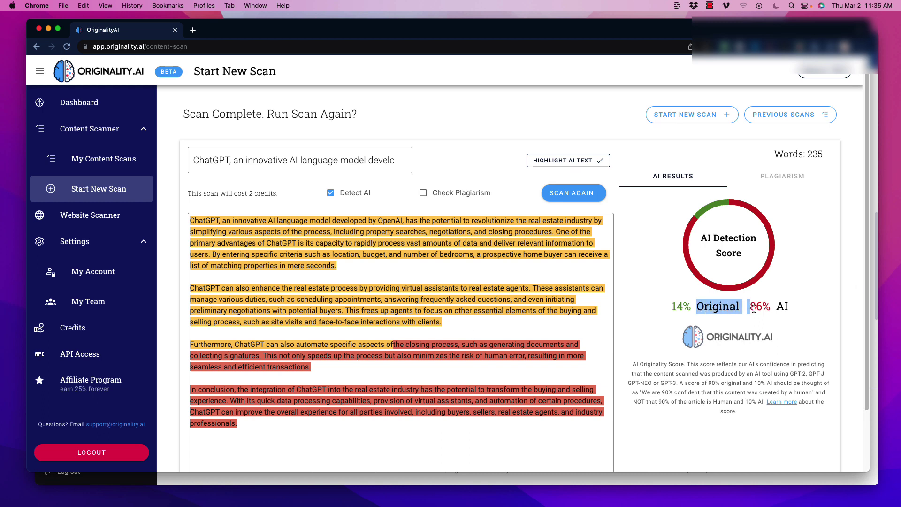